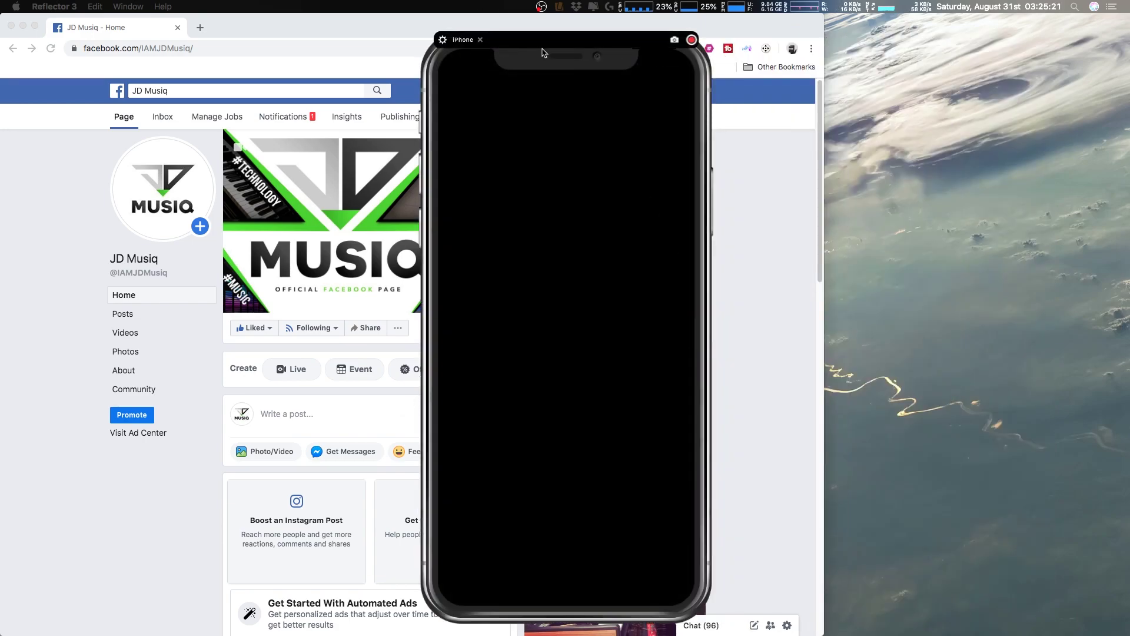
Step: Move the mirrored iPhone window to the right edge so the JD Musiq page is fully visible
drag(542, 52, 941, 36)
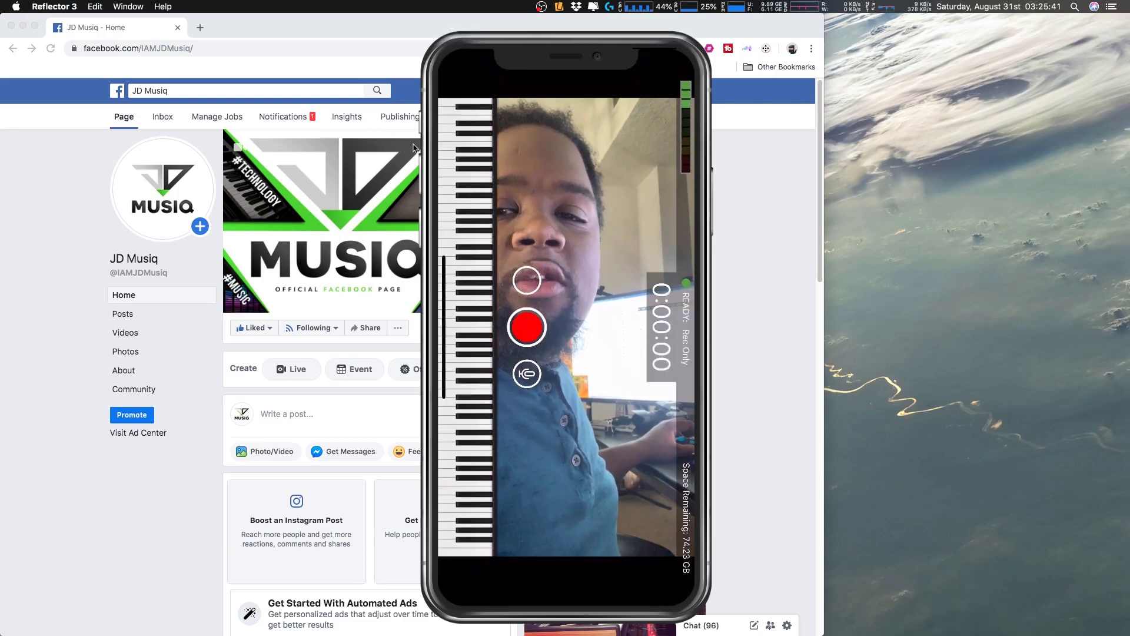
Step: Move the Reflector phone window back to the right edge to uncover the Facebook page
drag(565, 40, 981, 39)
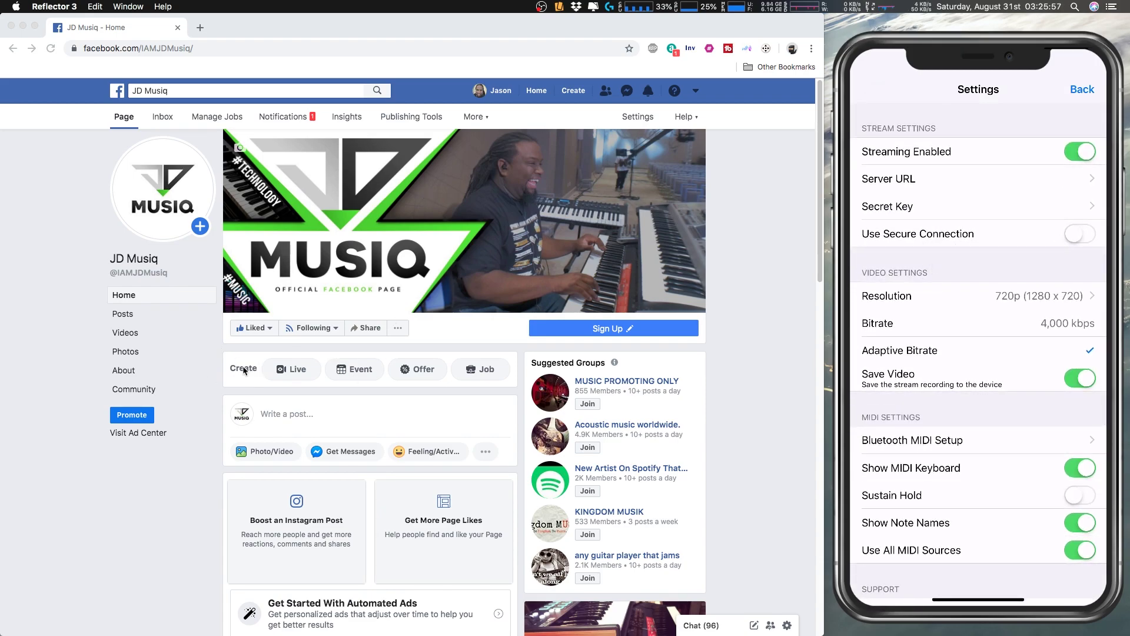
Step: Start a live video for the JD Musiq page and switch to Connect for streaming software
click(302, 377)
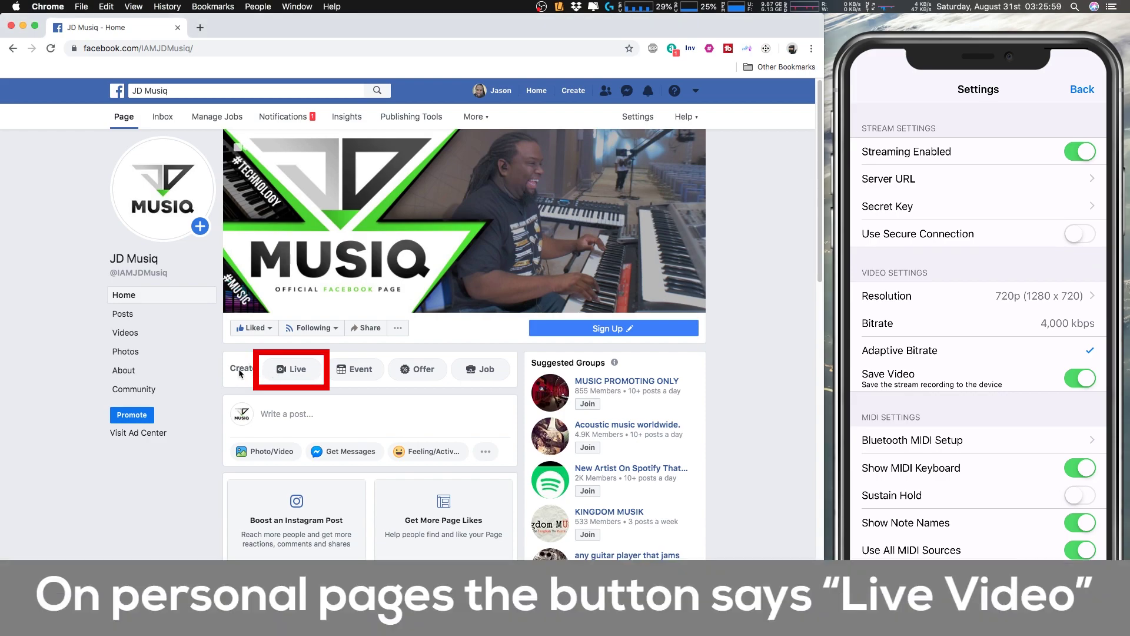
click(320, 370)
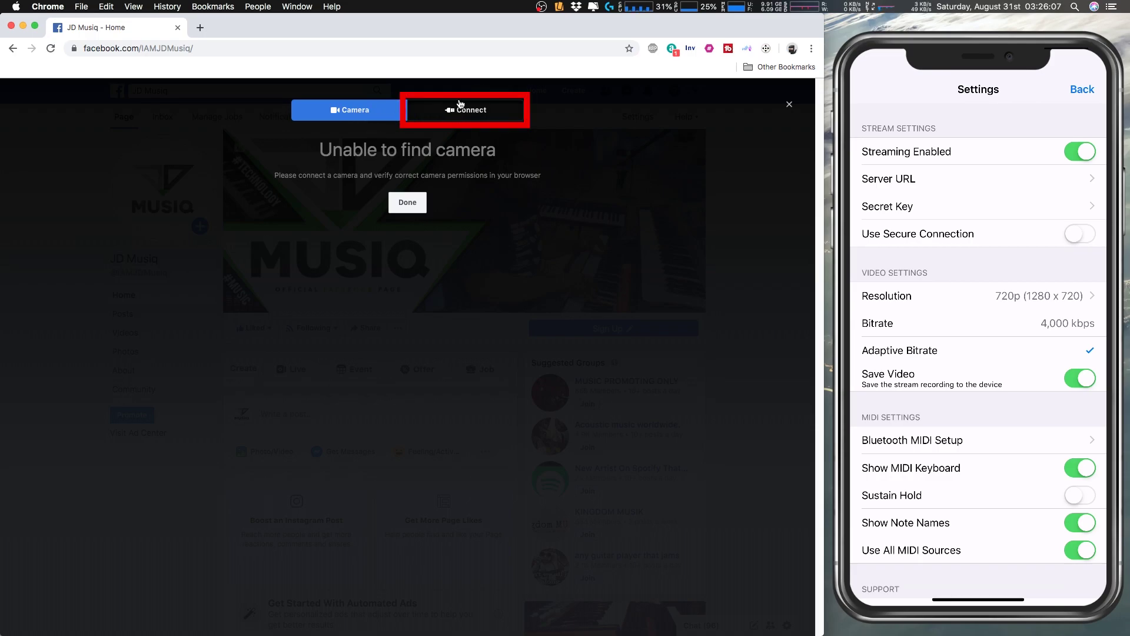
click(483, 115)
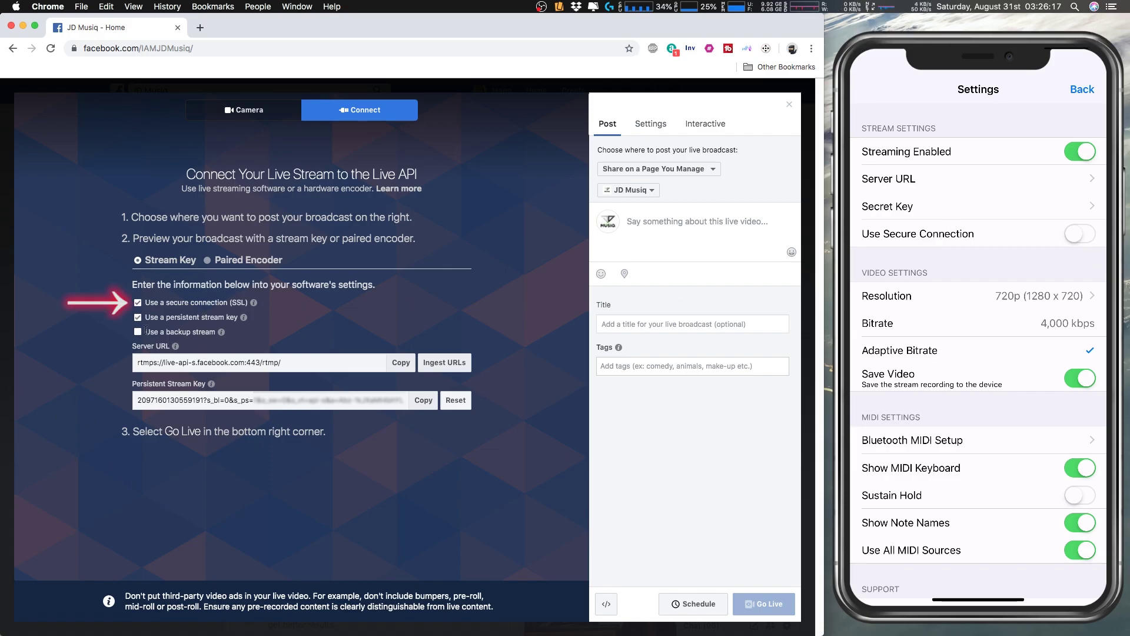
Step: Highlight the setup instructions and the 'Use a secure connection (SSL)' option on Facebook Live
drag(294, 302, 137, 310)
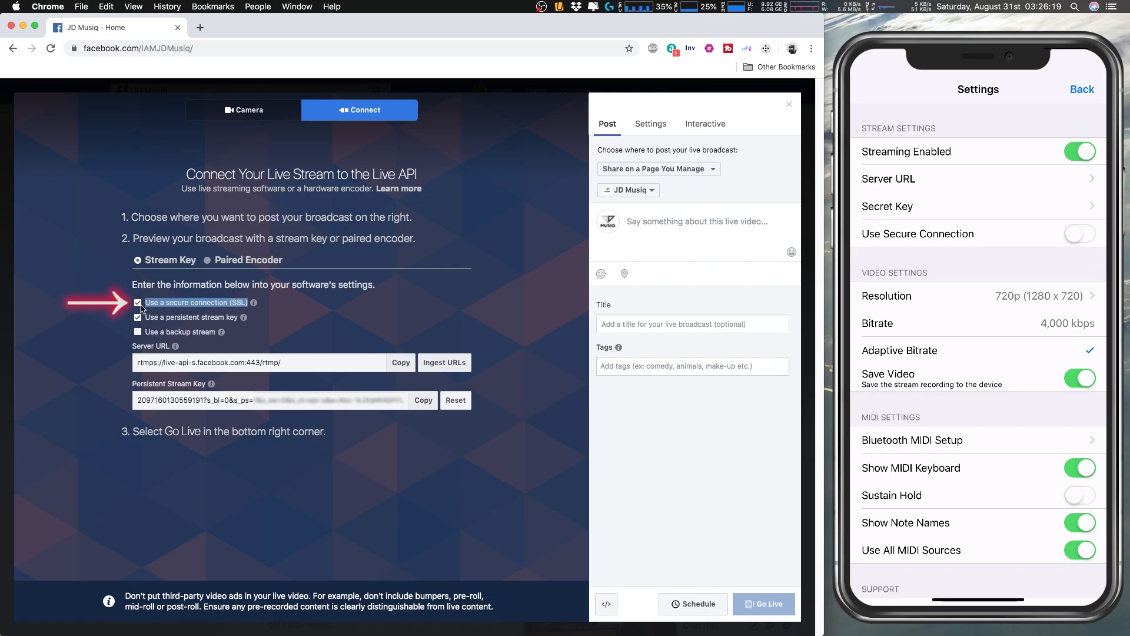
click(132, 285)
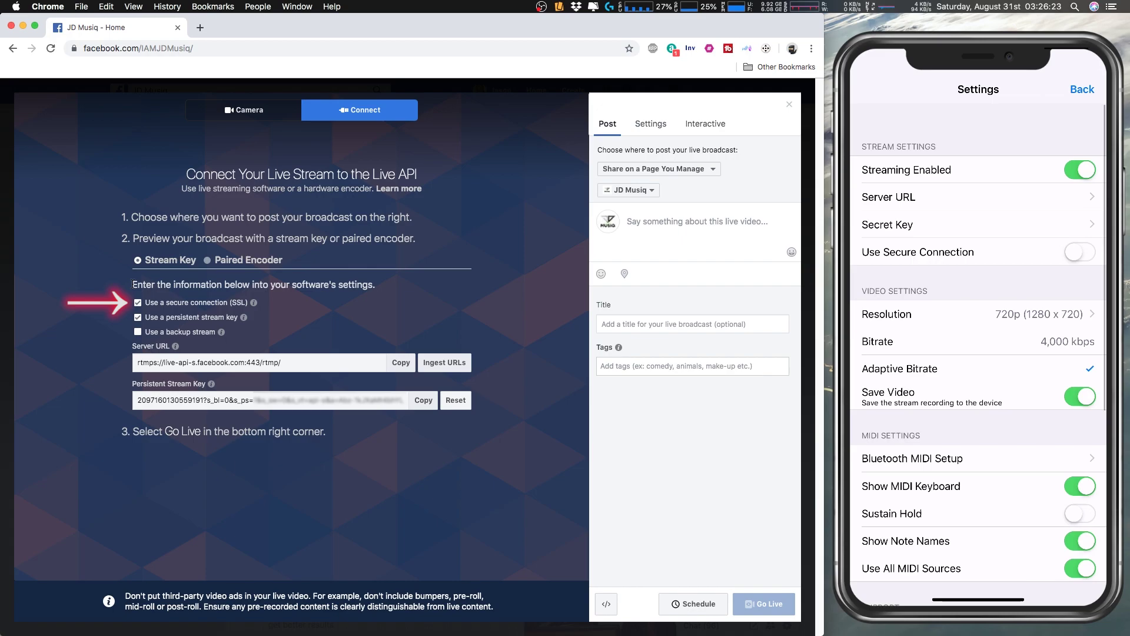
drag(290, 306, 117, 290)
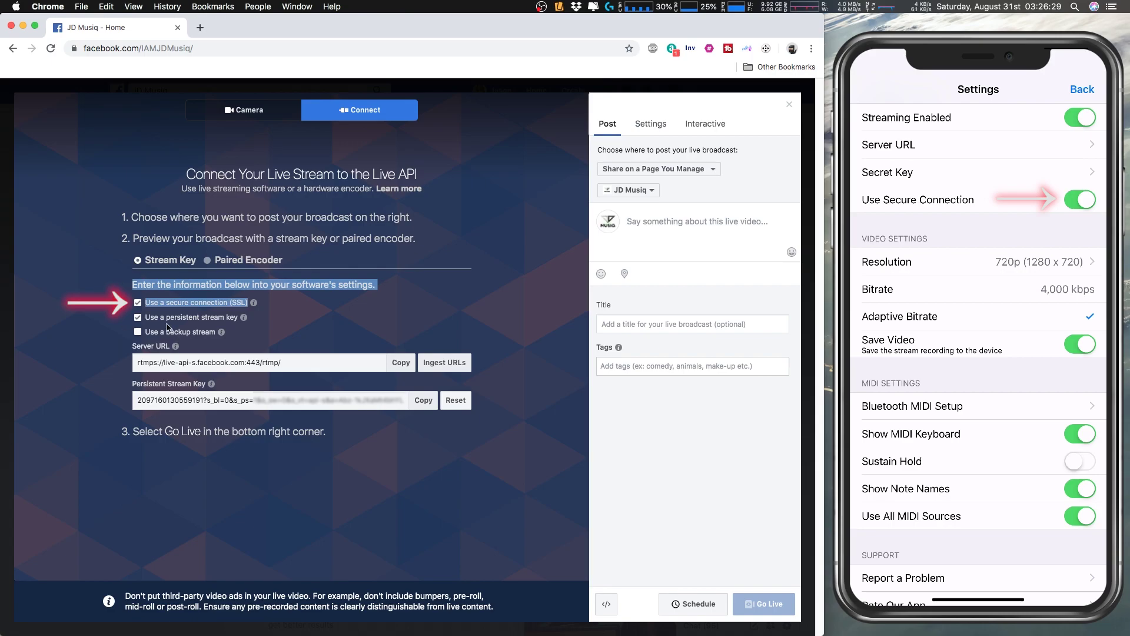
click(155, 368)
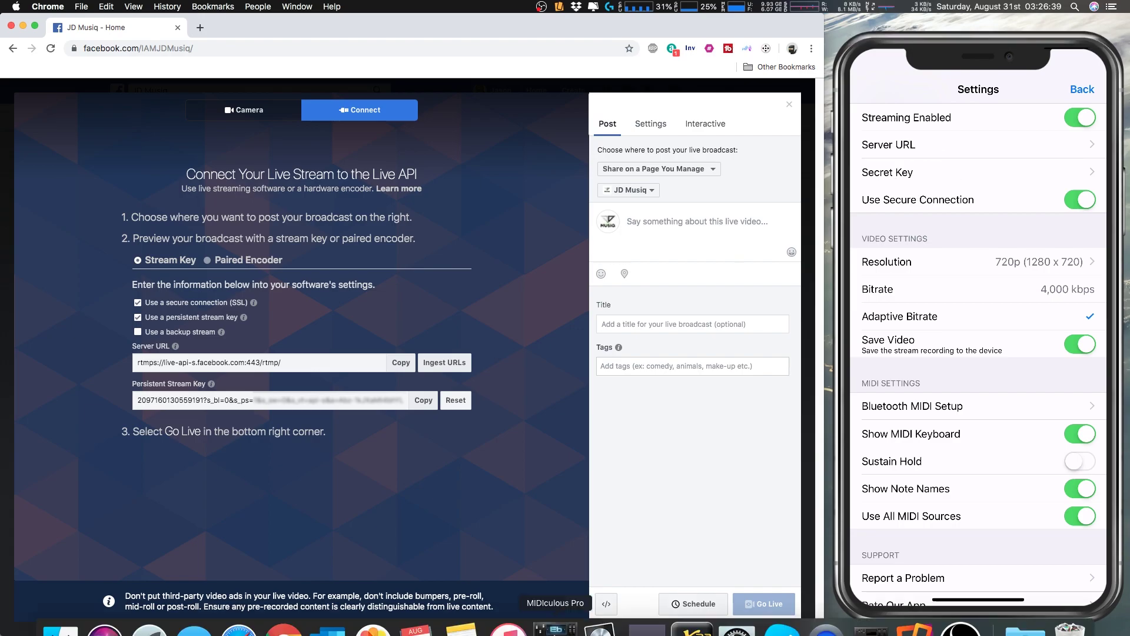
Step: Paste Facebook's rtmps://live-api-s.facebook.com:443/rtmp/ server URL on a new line in the FACEBOOK LIVESTREAM note
mouse_move(499, 630)
click(465, 594)
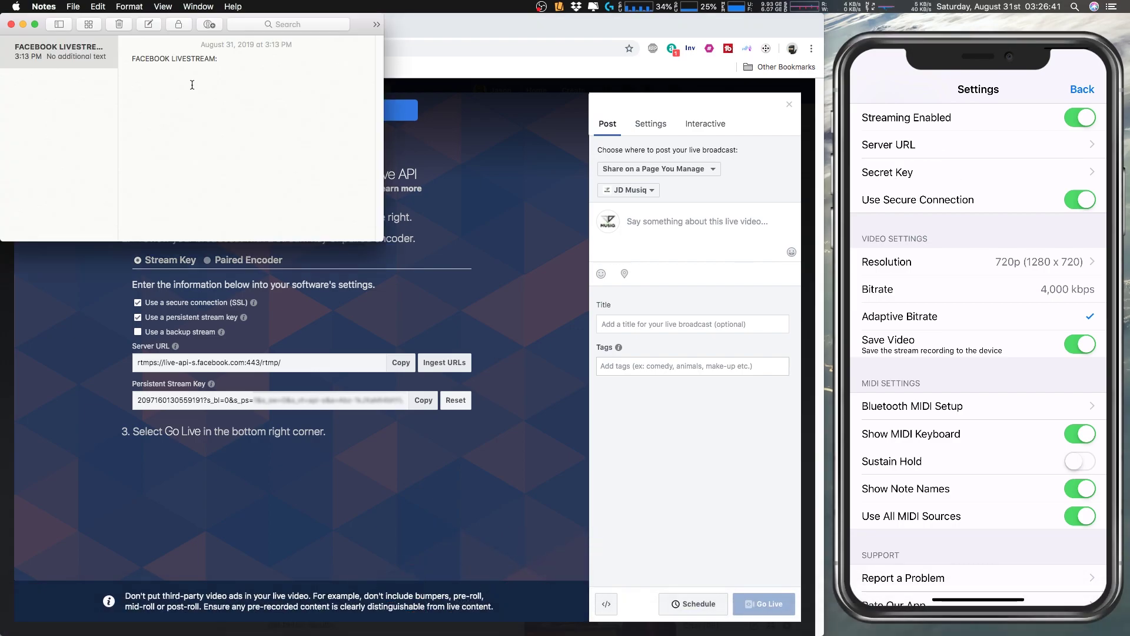
click(276, 72)
key(Return)
click(333, 266)
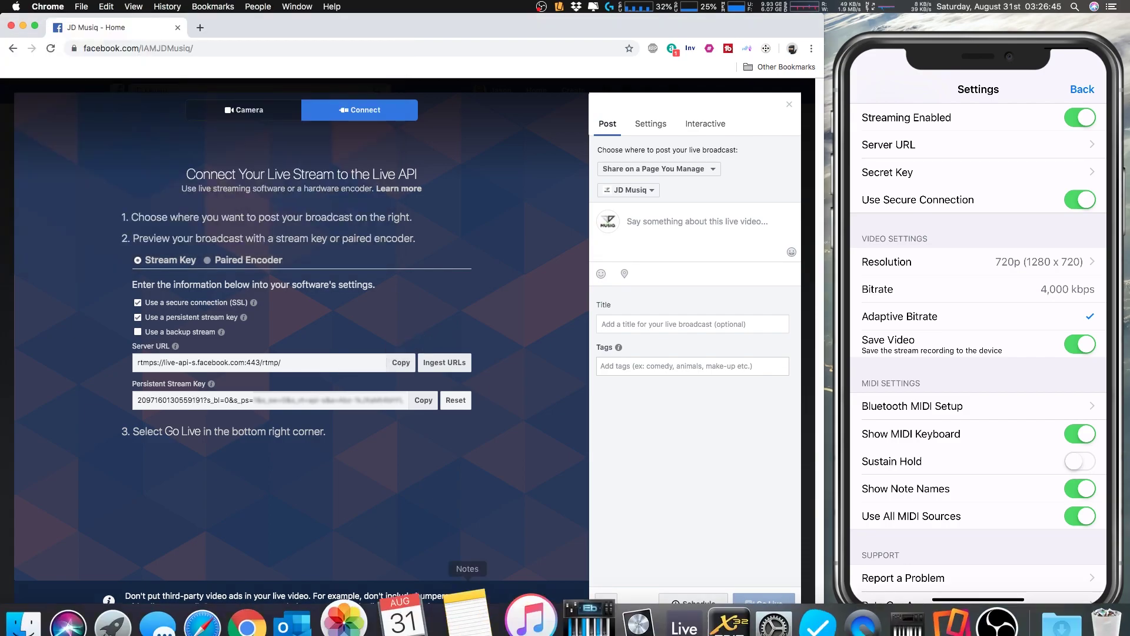
click(468, 612)
right_click(218, 94)
click(253, 120)
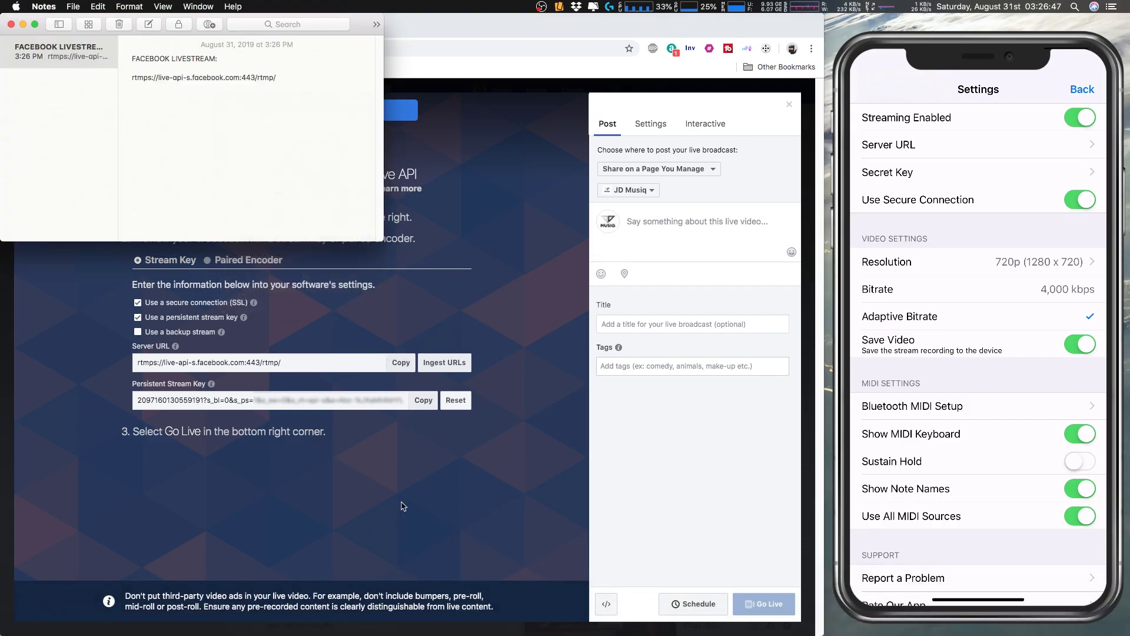
Step: Paste the persistent stream key on the line below the server URL in the note
click(402, 506)
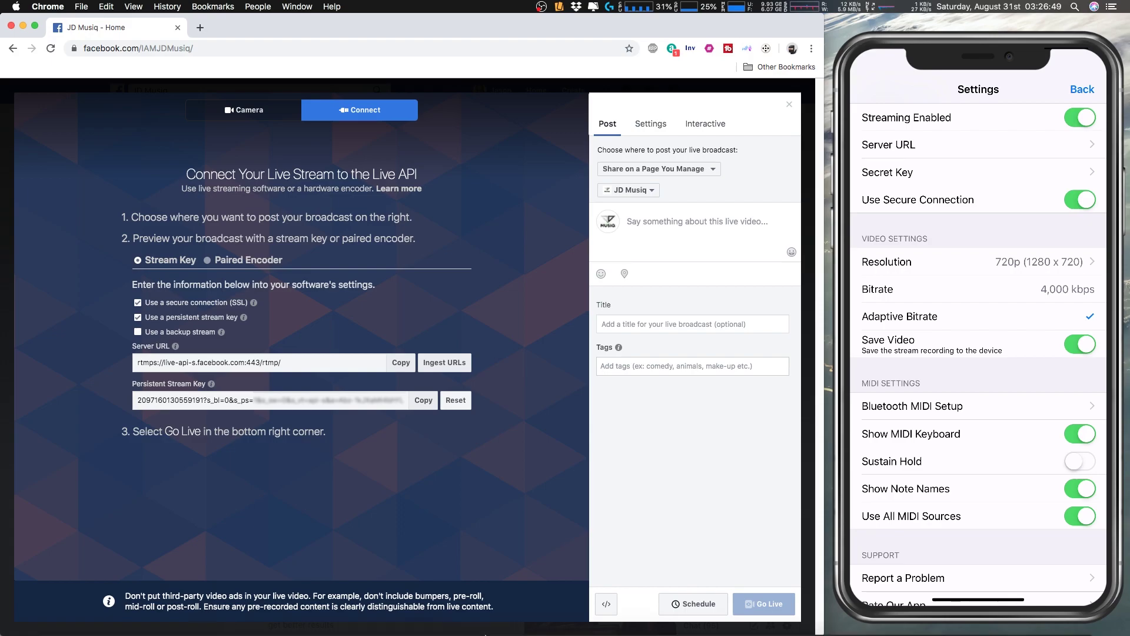
click(466, 612)
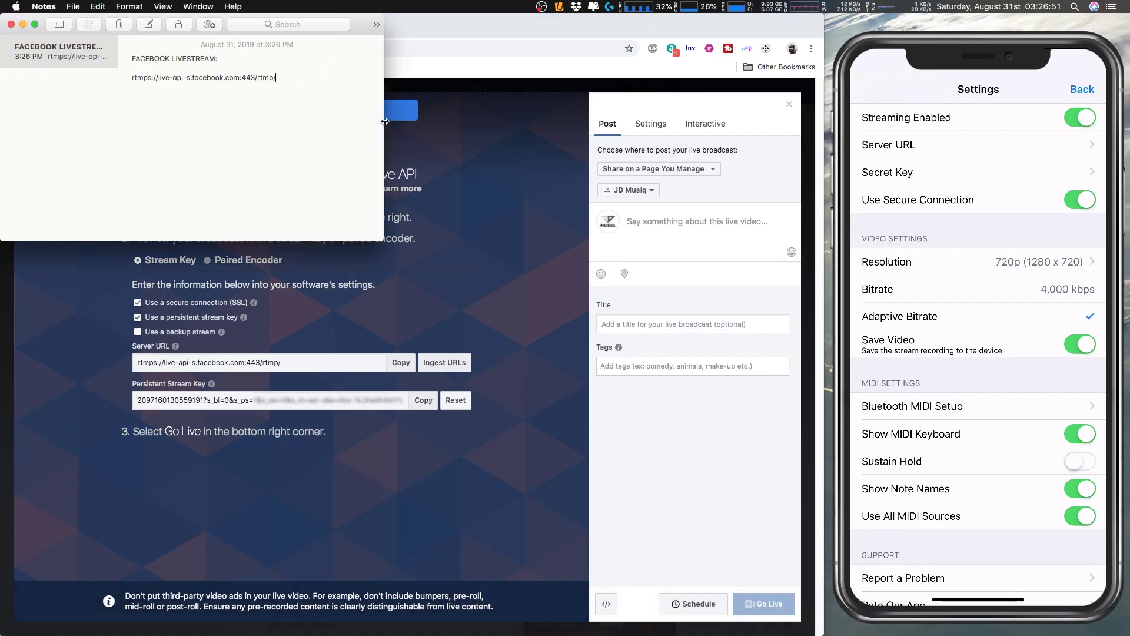
key(Return)
key(super+v)
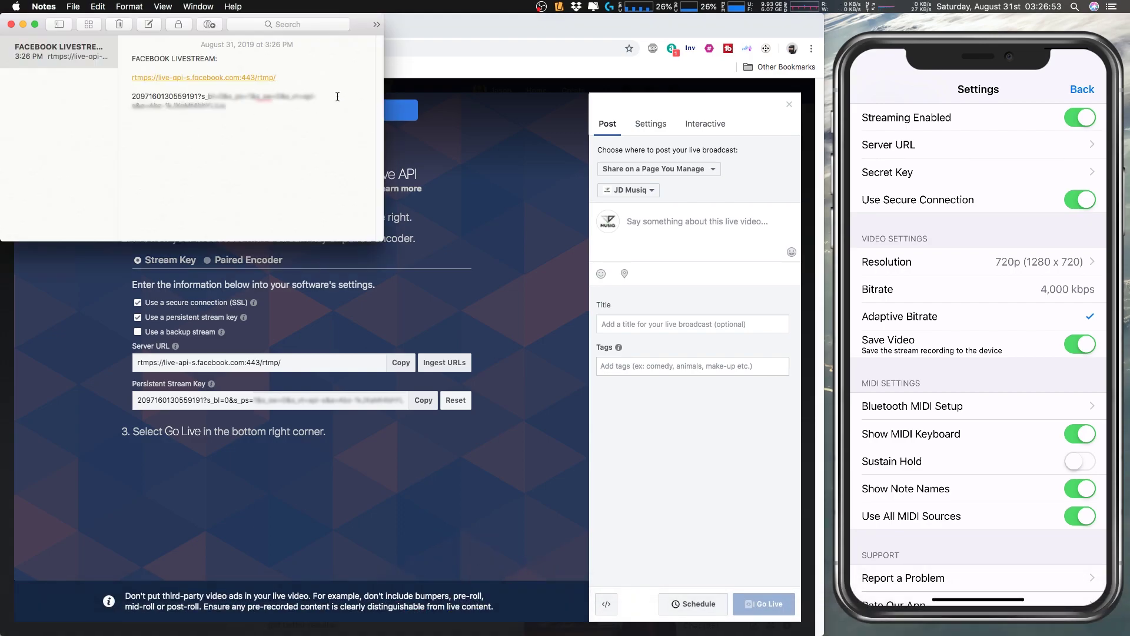
click(498, 269)
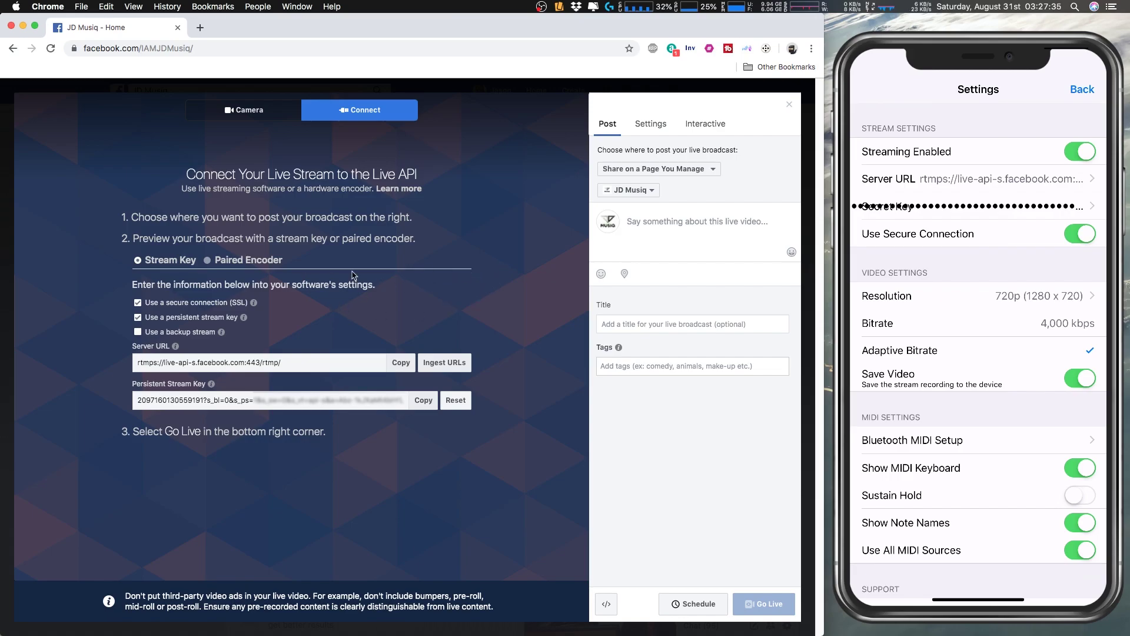
Step: Highlight the 'Use a persistent stream key' option and the stream key value to explain them
drag(145, 317, 250, 320)
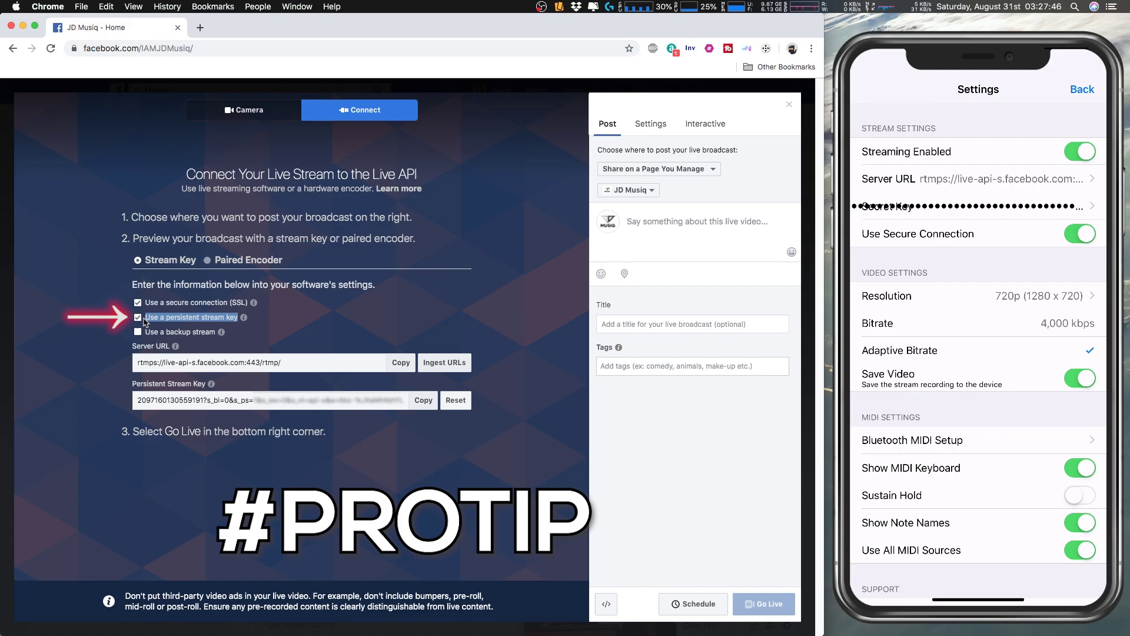
click(175, 398)
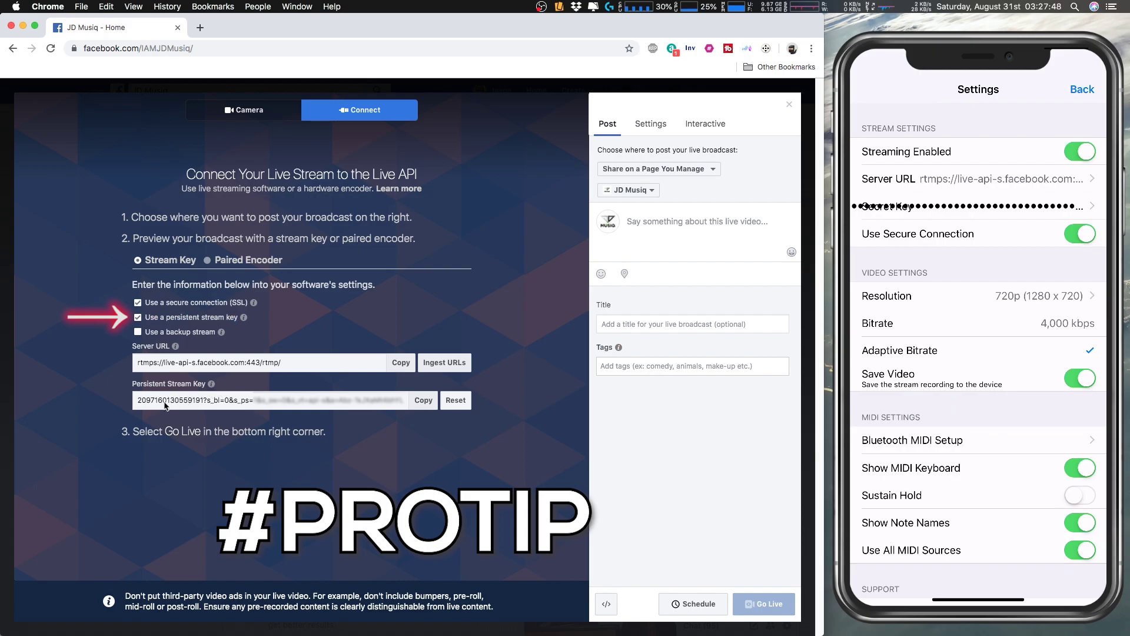
drag(150, 405, 368, 401)
click(368, 401)
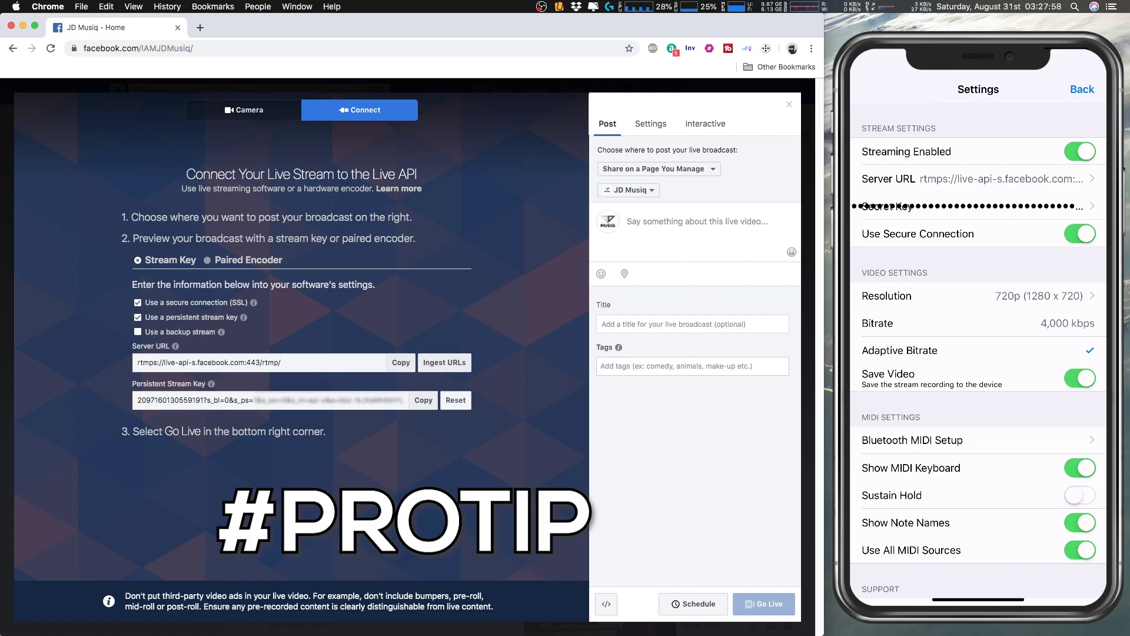
triple_click(147, 403)
click(227, 404)
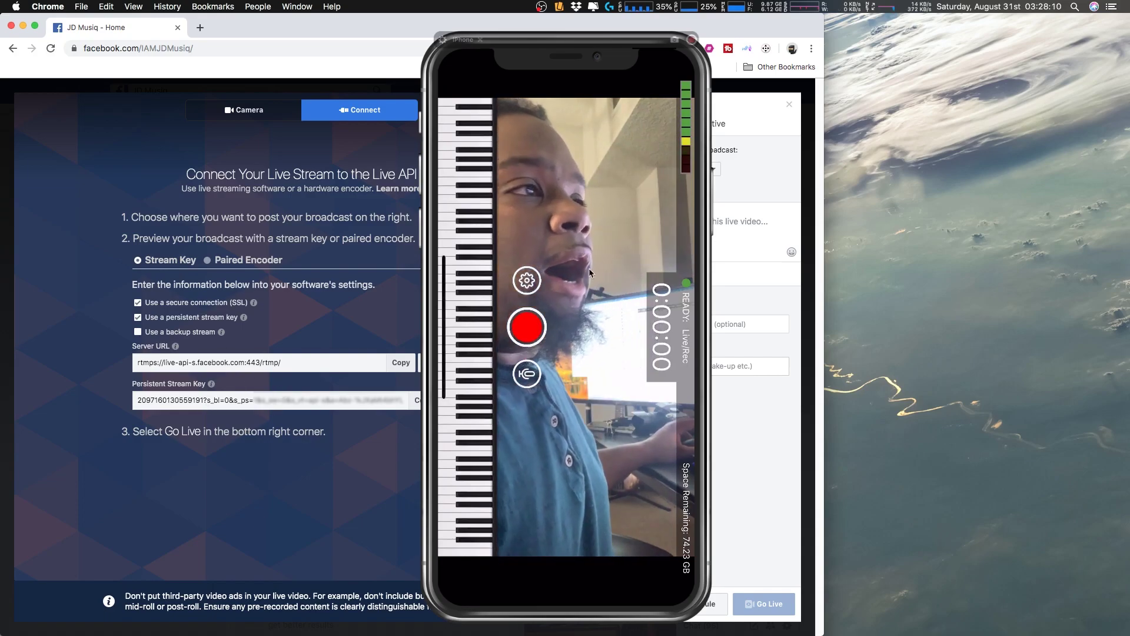
Step: Bring the Reflector phone window forward and move it to the right edge, uncovering the post panel
click(699, 37)
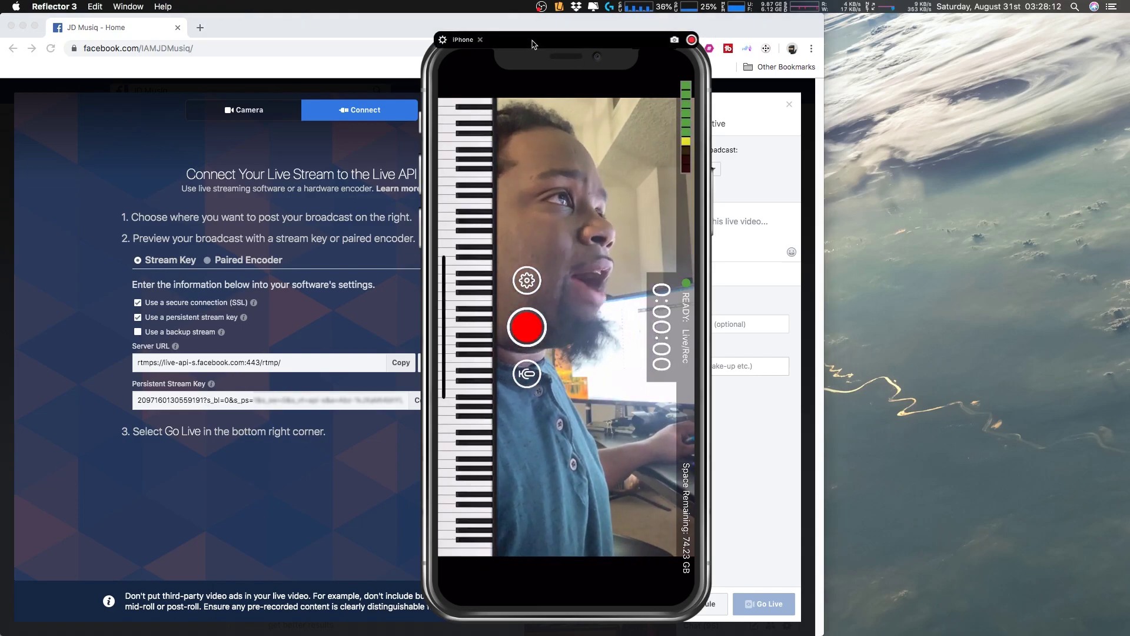
drag(534, 38, 947, 34)
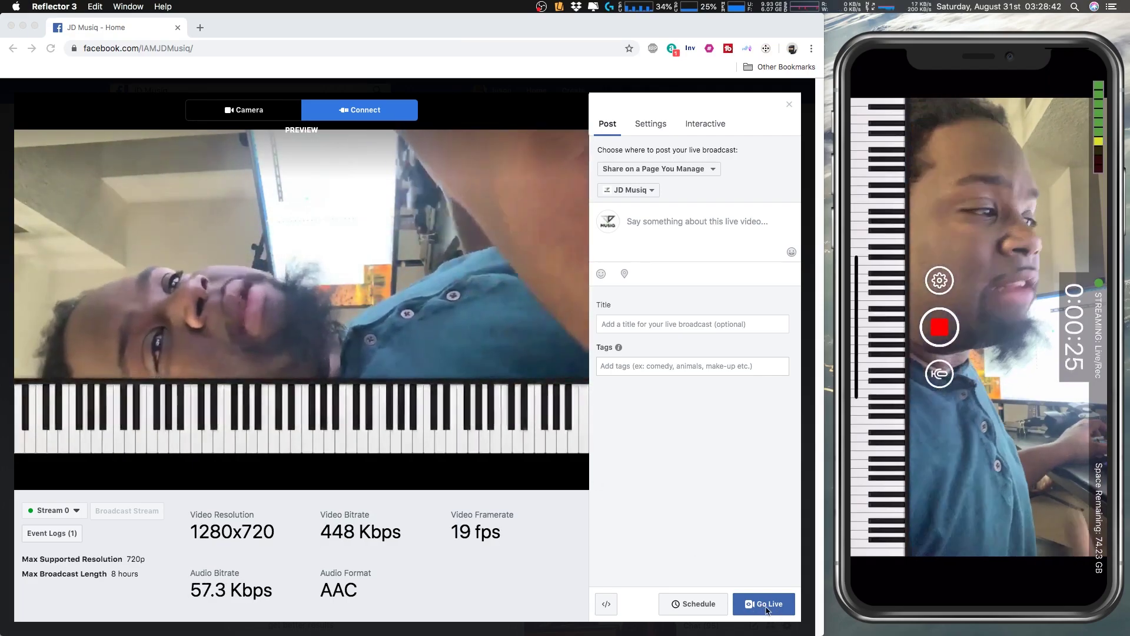
click(666, 230)
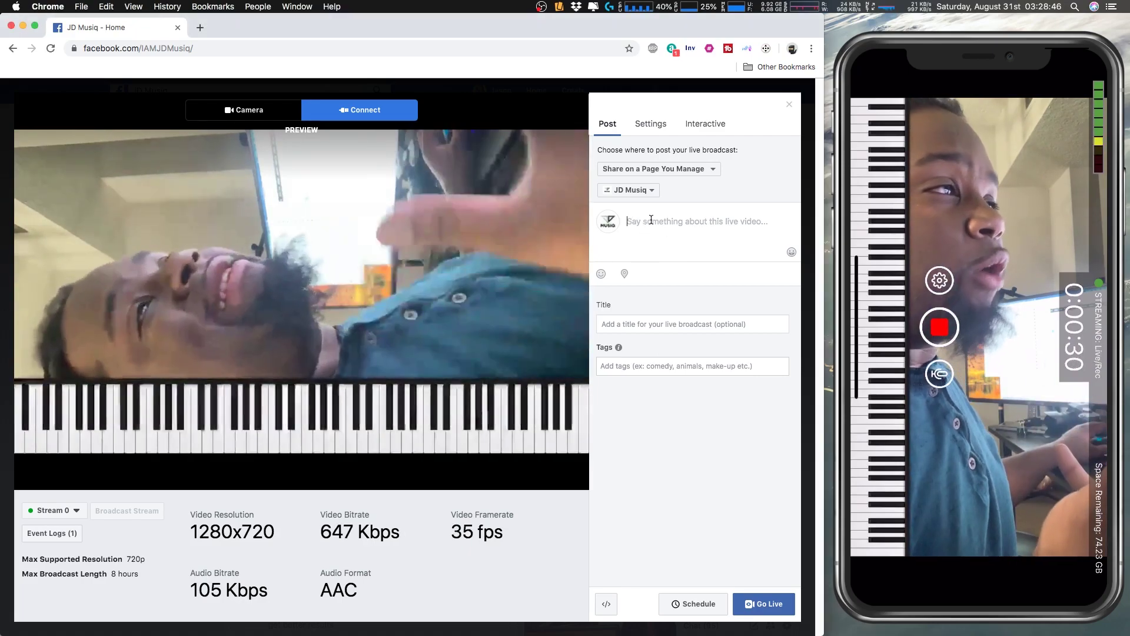
click(651, 325)
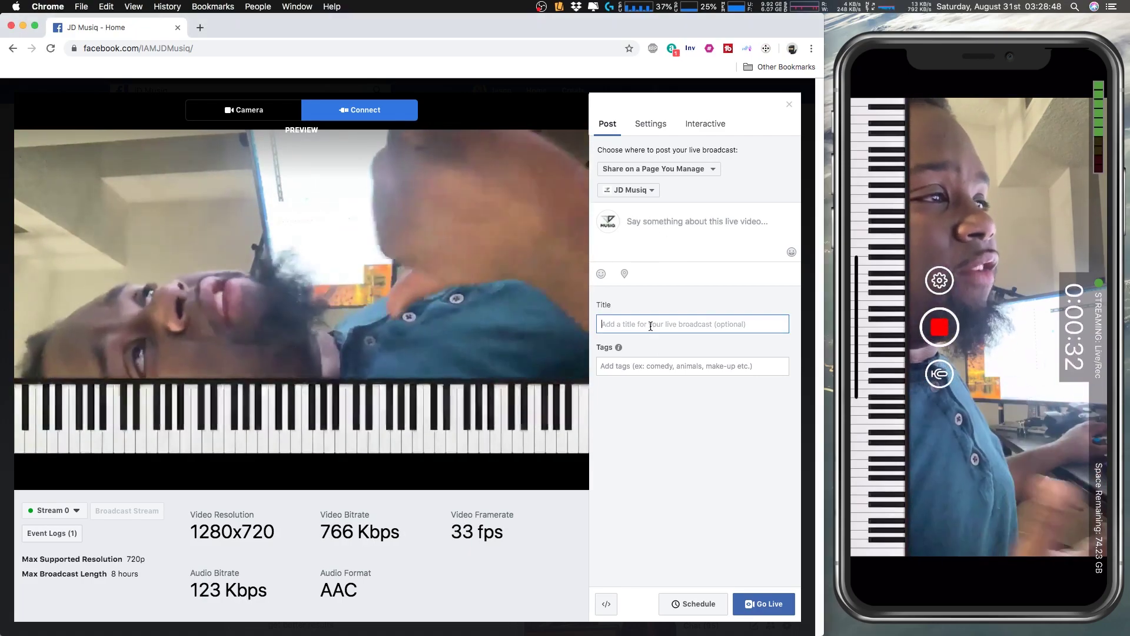
key(Tab)
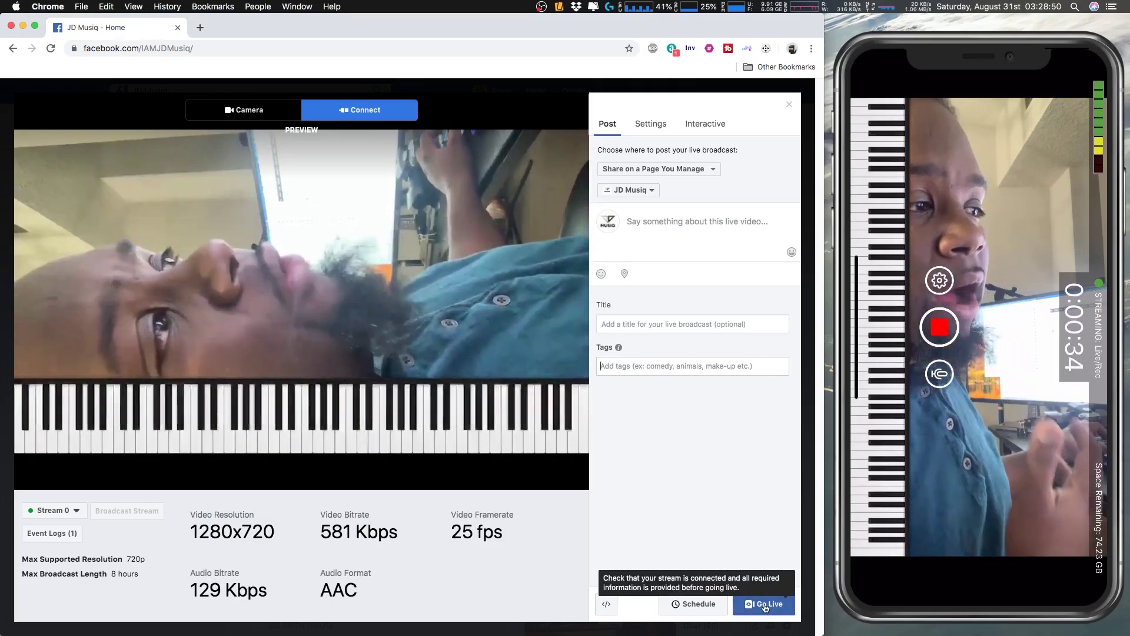